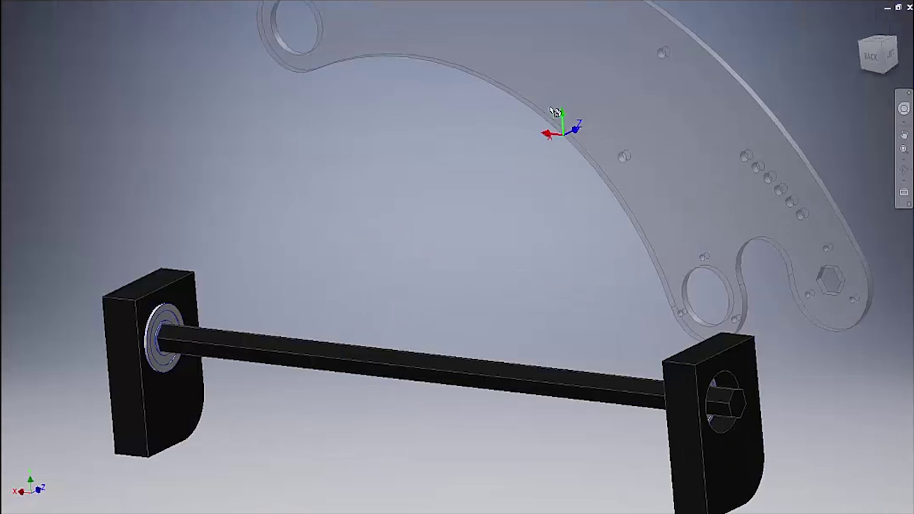
- Insert the curved side plate above the shaft and open its placement options
{"action": "right_click", "coordinate": [486, 114]}
- Rotate and place the side plate, then mate both coil springs against the end-block bearings
{"action": "left_click", "coordinate": [493, 77]}
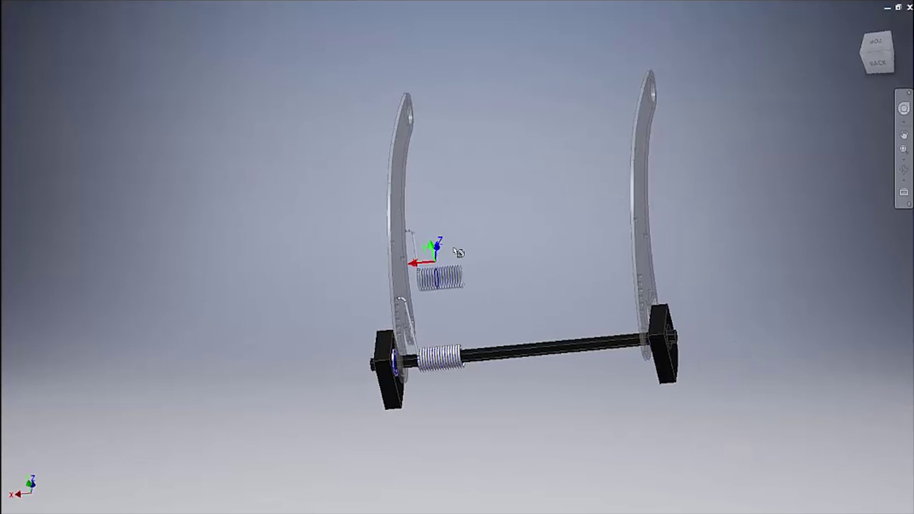
{"action": "left_click_drag", "start_coordinate": [458, 252], "coordinate": [560, 241]}
{"action": "key", "text": "c"}
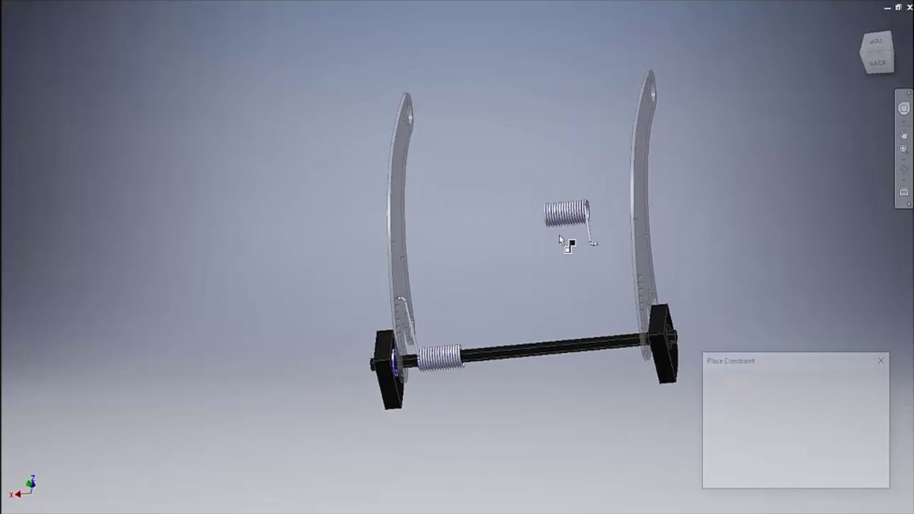
{"action": "left_click", "coordinate": [572, 185]}
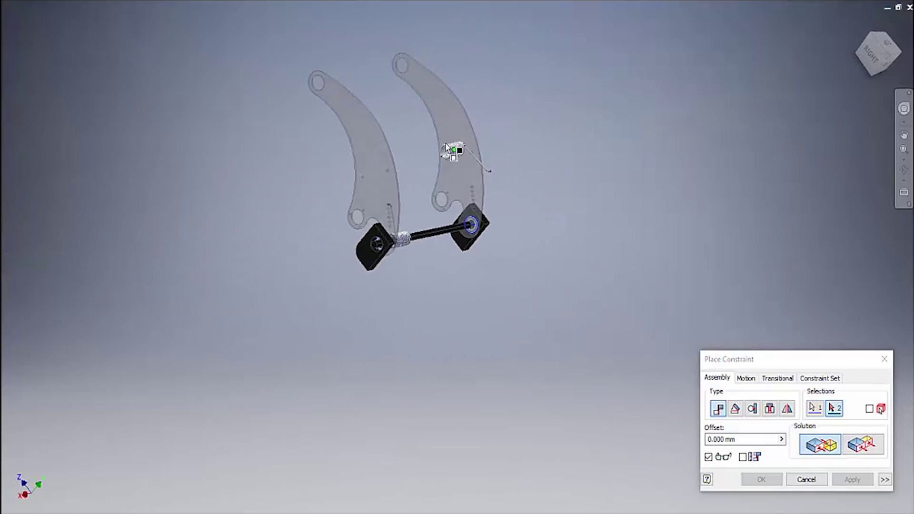
{"action": "left_click", "coordinate": [404, 239]}
{"action": "scroll", "coordinate": [532, 313], "scroll_direction": "down", "scroll_amount": 3}
{"action": "left_click", "coordinate": [312, 284]}
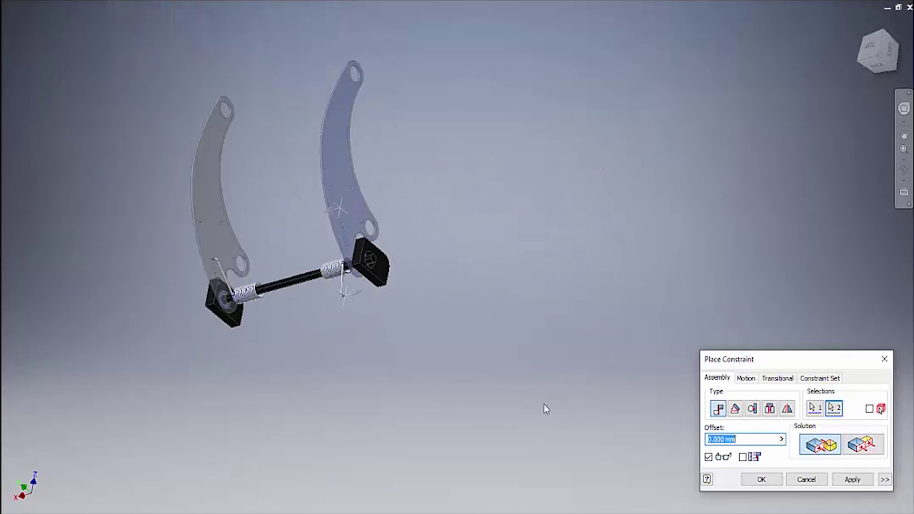
{"action": "scroll", "coordinate": [520, 195], "scroll_direction": "up", "scroll_amount": 5}
{"action": "scroll", "coordinate": [684, 297], "scroll_direction": "down", "scroll_amount": 5}
{"action": "middle_click_drag", "start_coordinate": [693, 230], "coordinate": [696, 320], "text": "shift"}
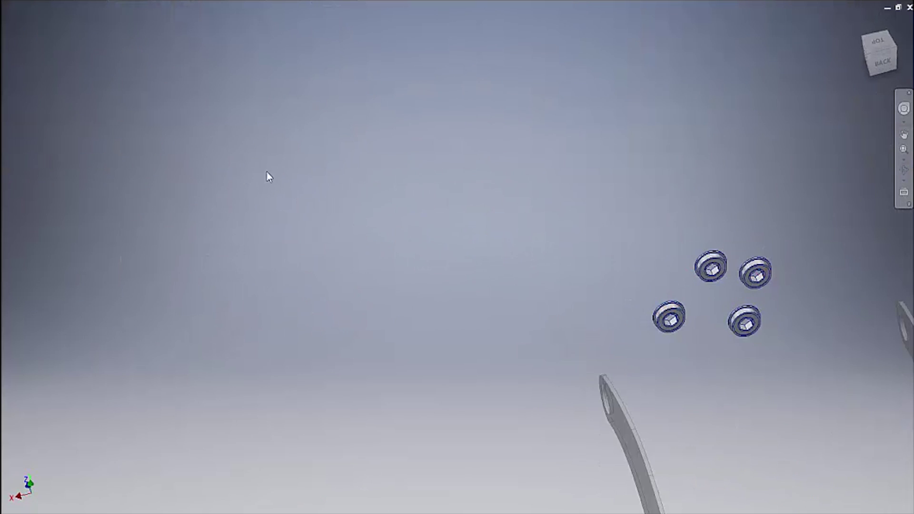
- Fit a bushing into the curved side arm's hole
{"action": "scroll", "coordinate": [470, 298], "scroll_direction": "up", "scroll_amount": 5}
{"action": "left_click", "coordinate": [466, 347]}
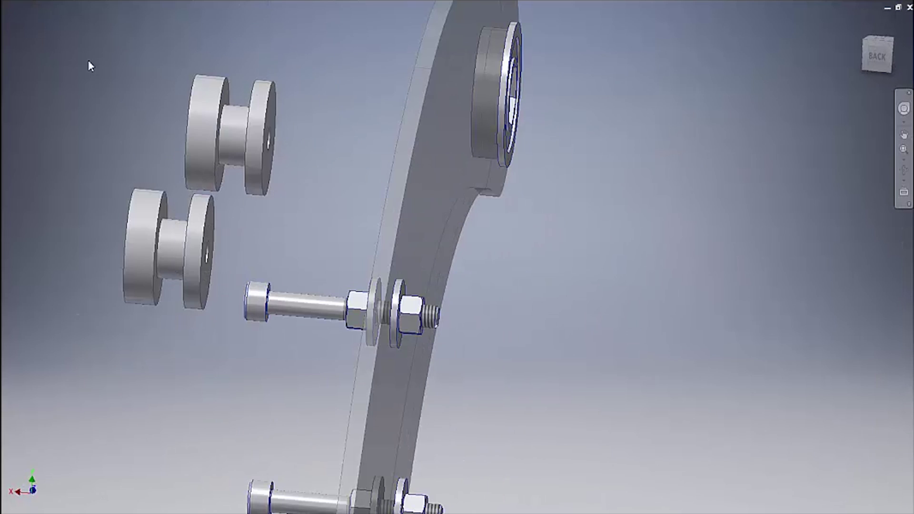
- Apply the pending constraint and pick the bolt's axis as the first reference
{"action": "left_click", "coordinate": [855, 479]}
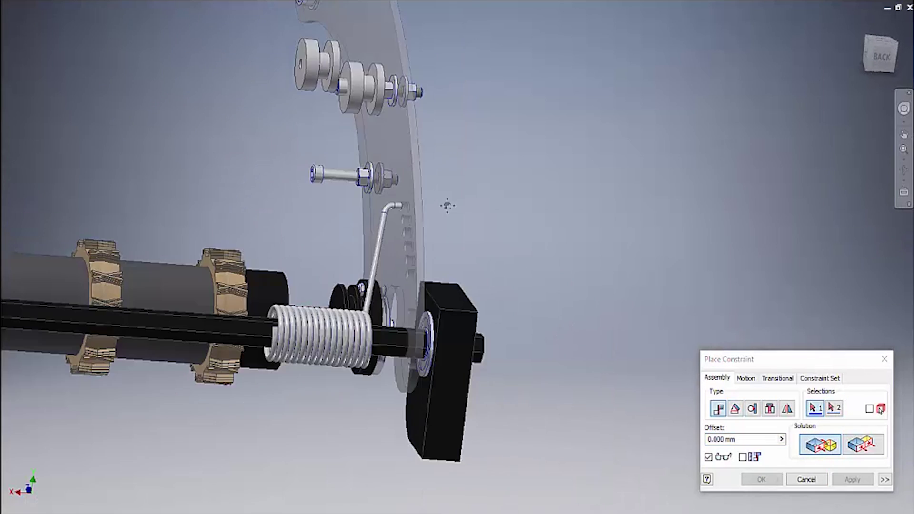
{"action": "left_click", "coordinate": [336, 259]}
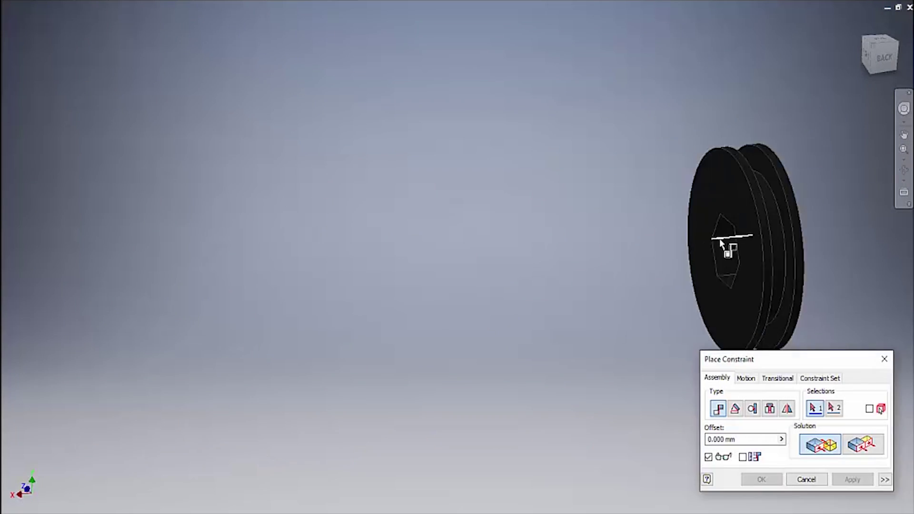
- Select the drum shaft axis and the pulley face to mate against the arm bearing
{"action": "left_click", "coordinate": [721, 243]}
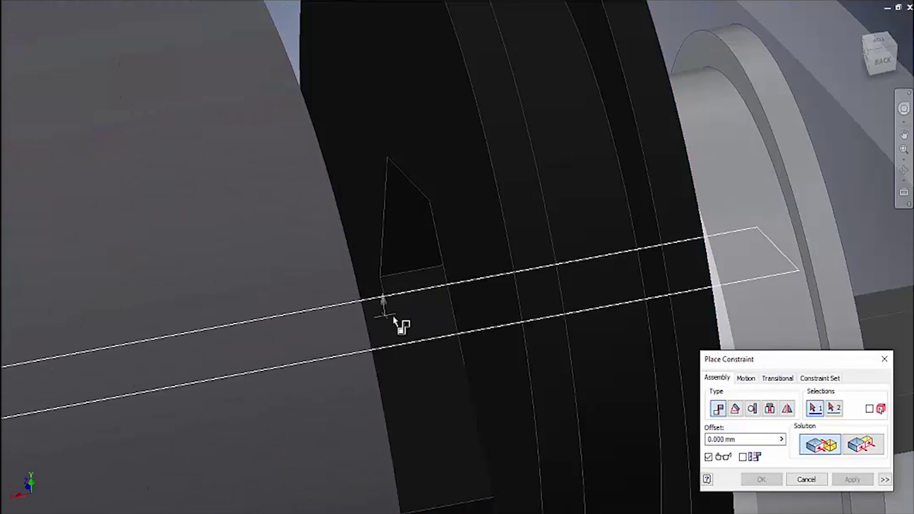
{"action": "left_click", "coordinate": [387, 310]}
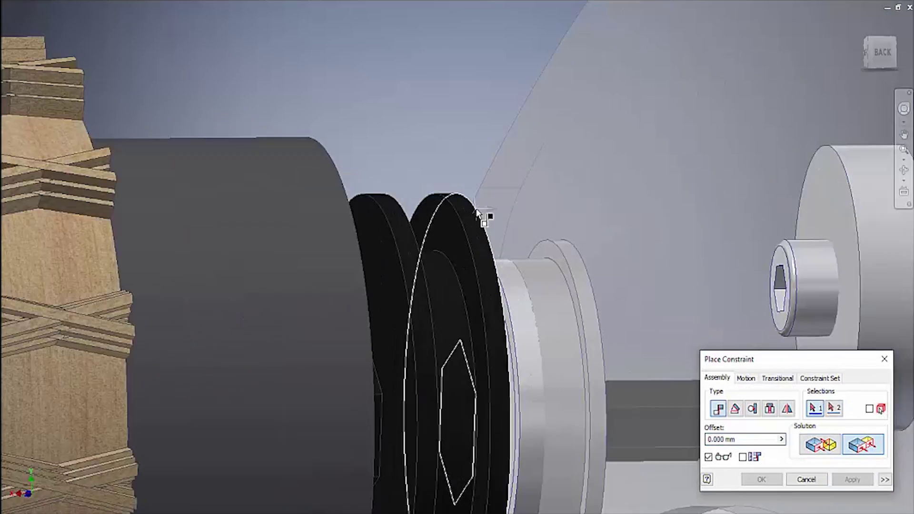